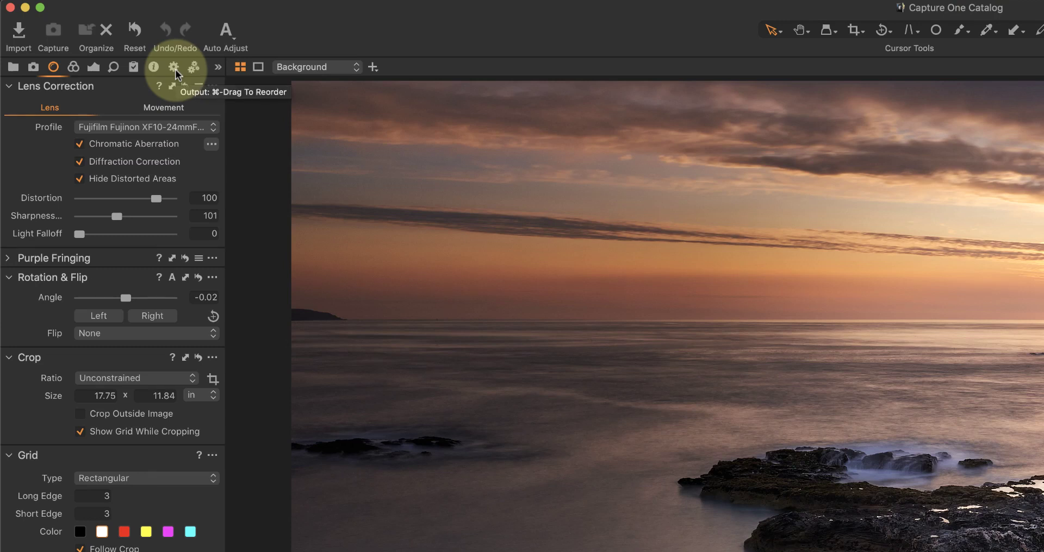
Step: Show the Process Recipes list from the Output (gear) tool tab
click(175, 70)
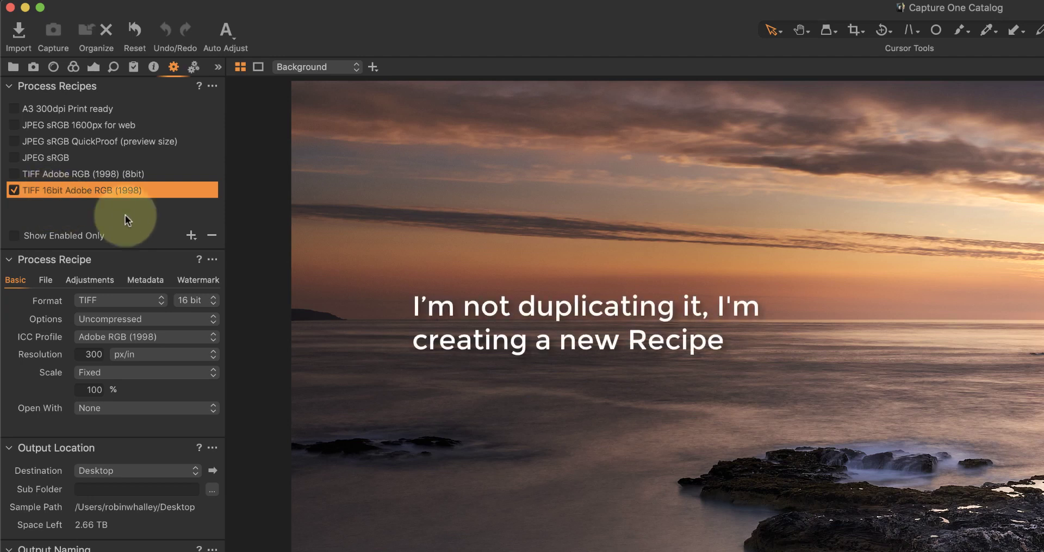
Step: Add a blank recipe via + > New Recipe and name it 'TIFF 16bit Fotospeed NST'
click(191, 236)
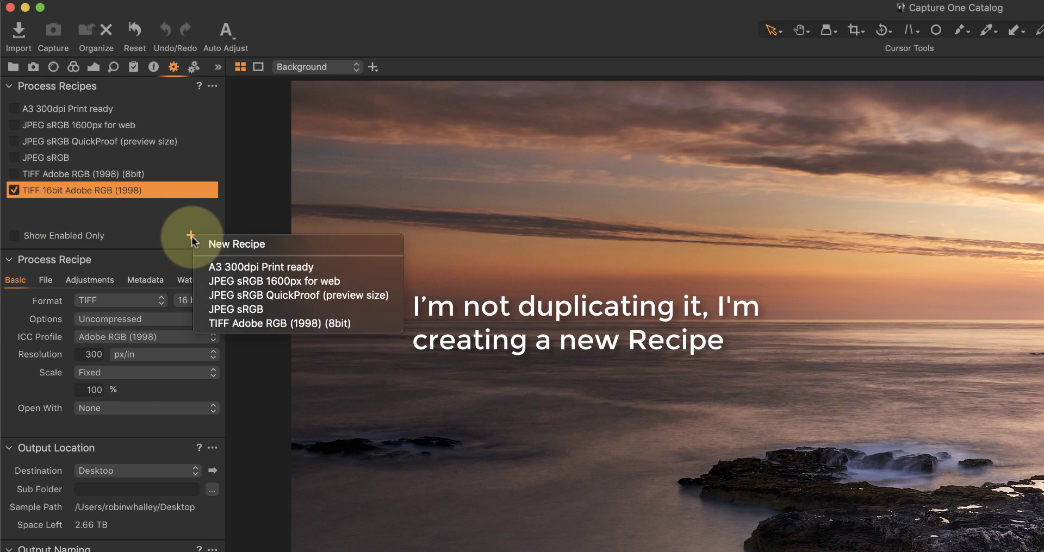
click(236, 248)
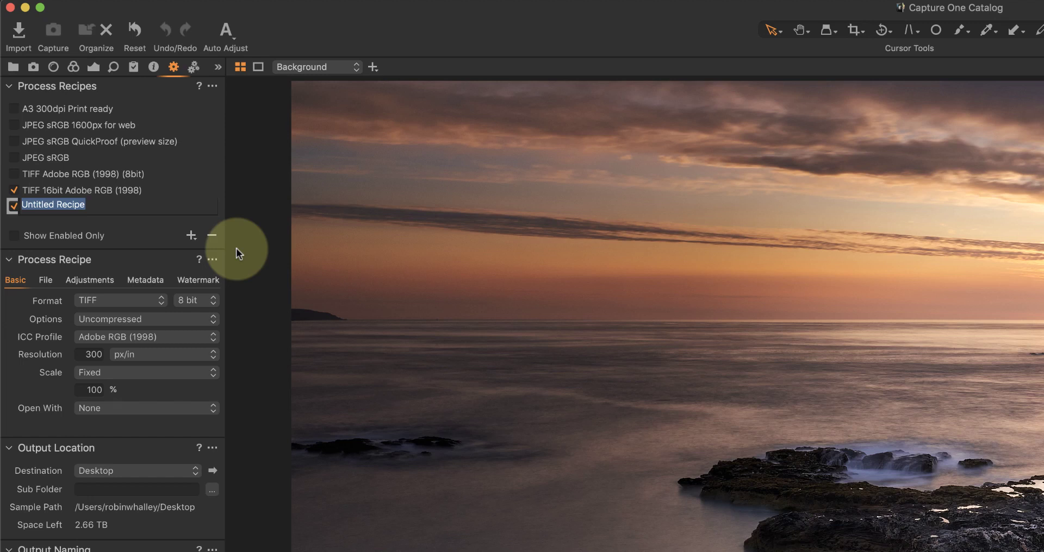
text(TIFF 1)
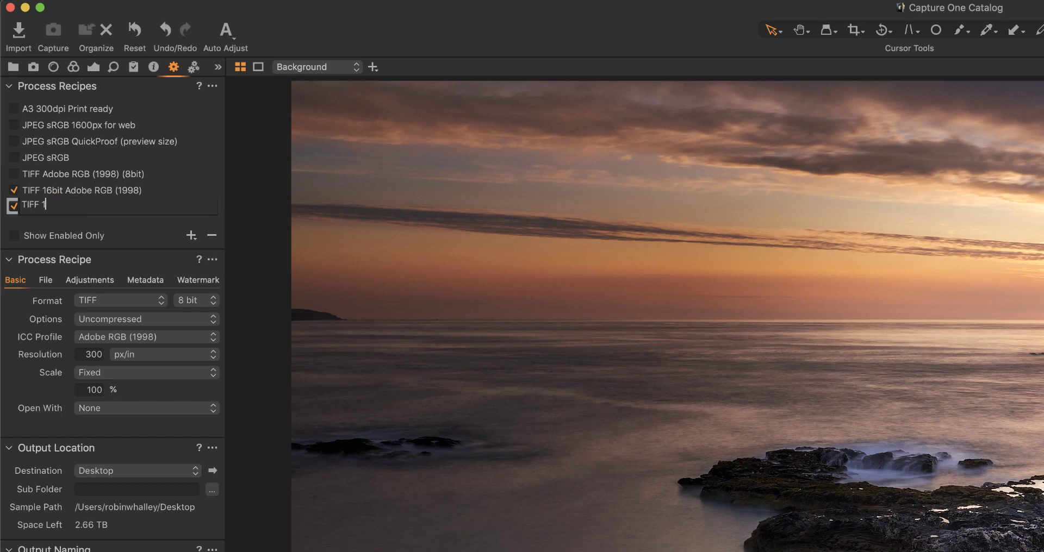
text(6bit)
text( F)
text(otospee)
text(d NST)
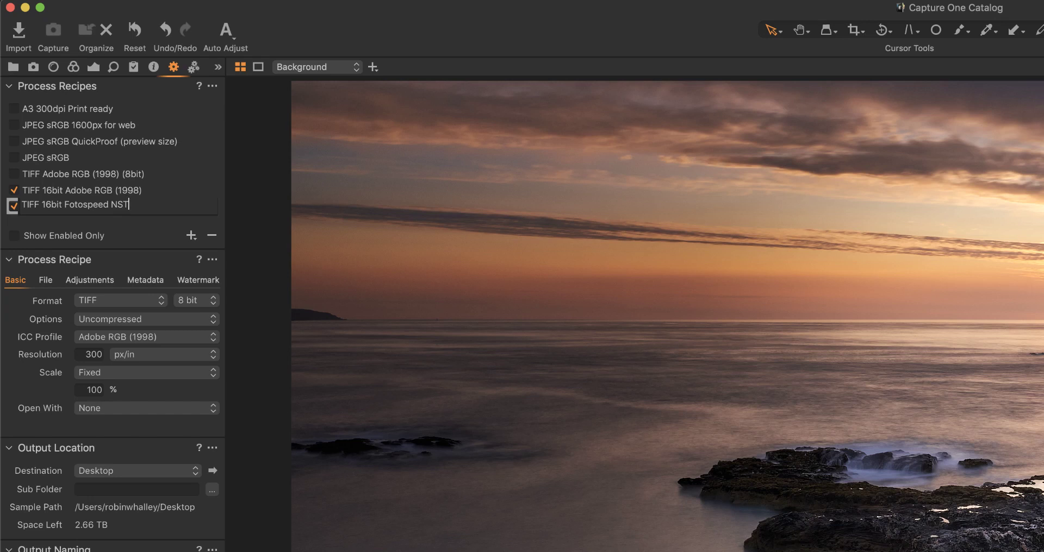
key(Return)
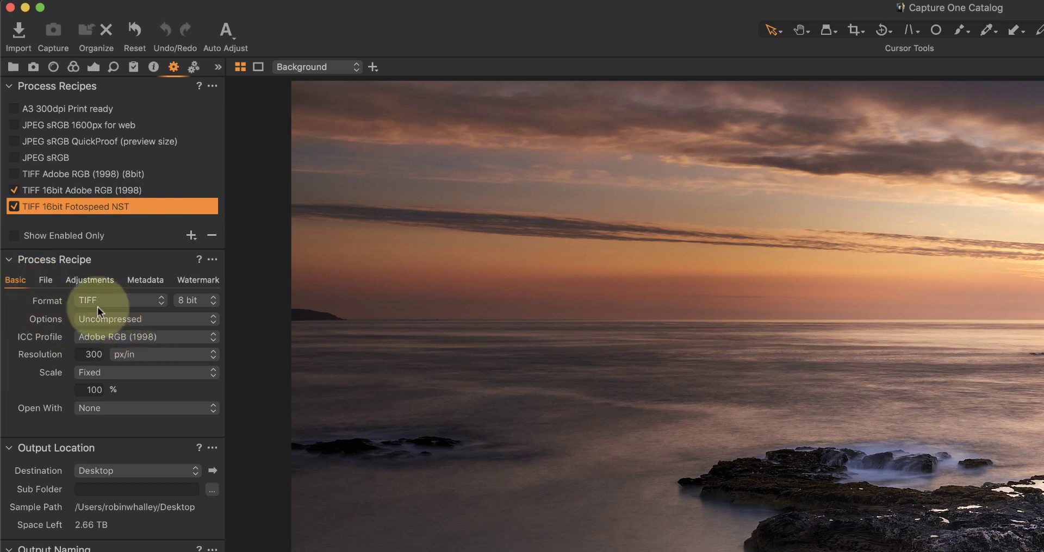
Step: Switch the recipe to 16-bit output and list all installed ICC profiles
click(214, 305)
click(202, 315)
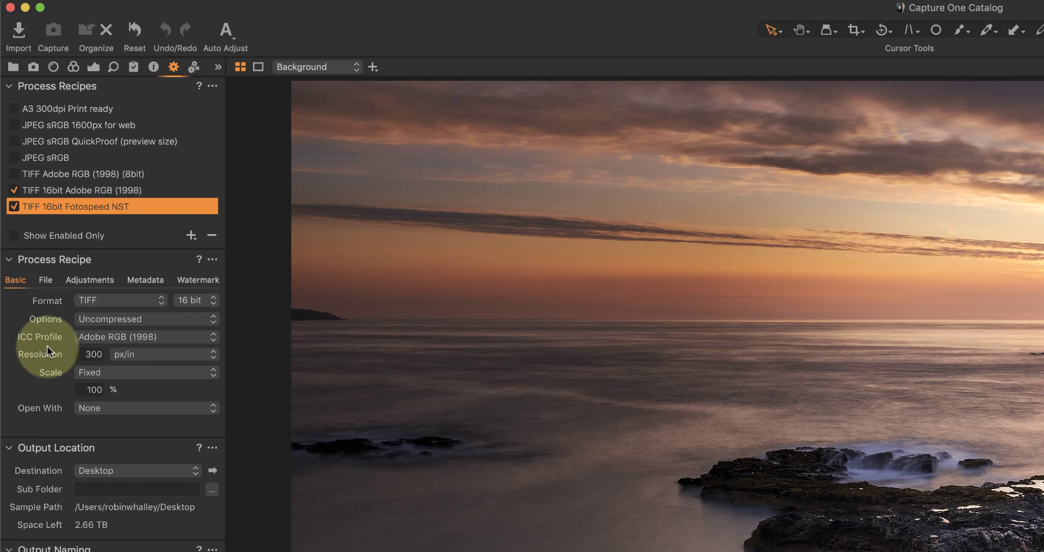
click(211, 339)
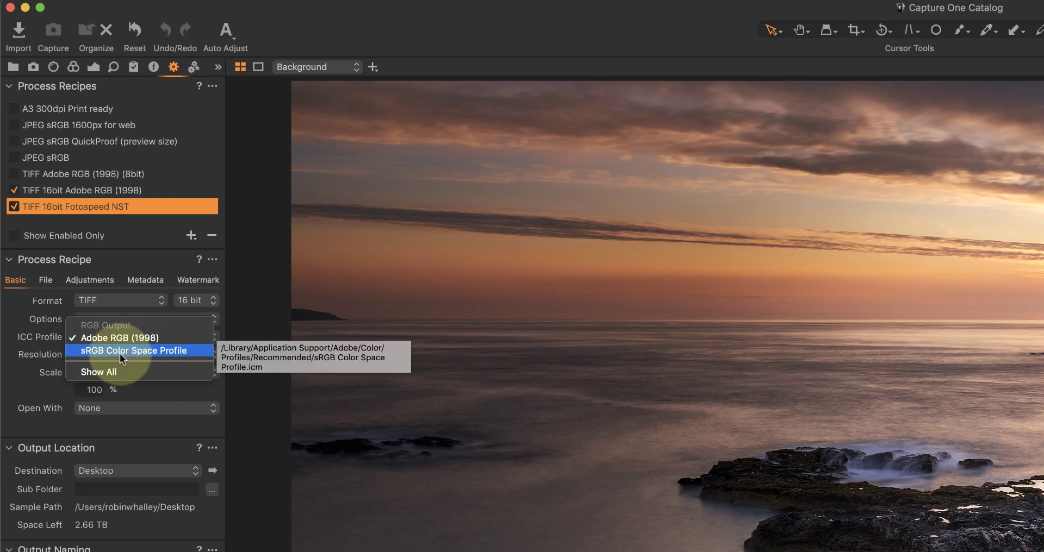
click(86, 371)
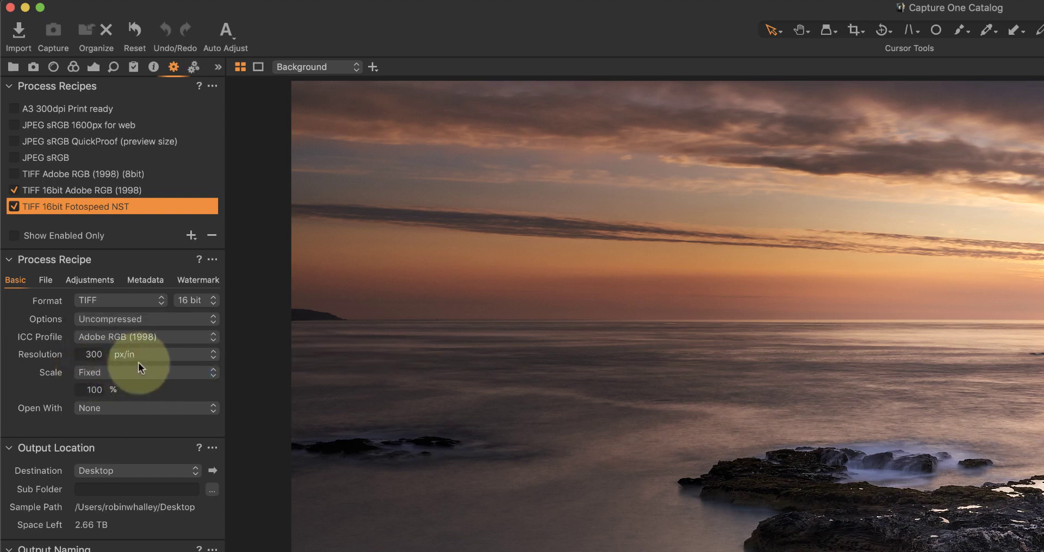
click(214, 342)
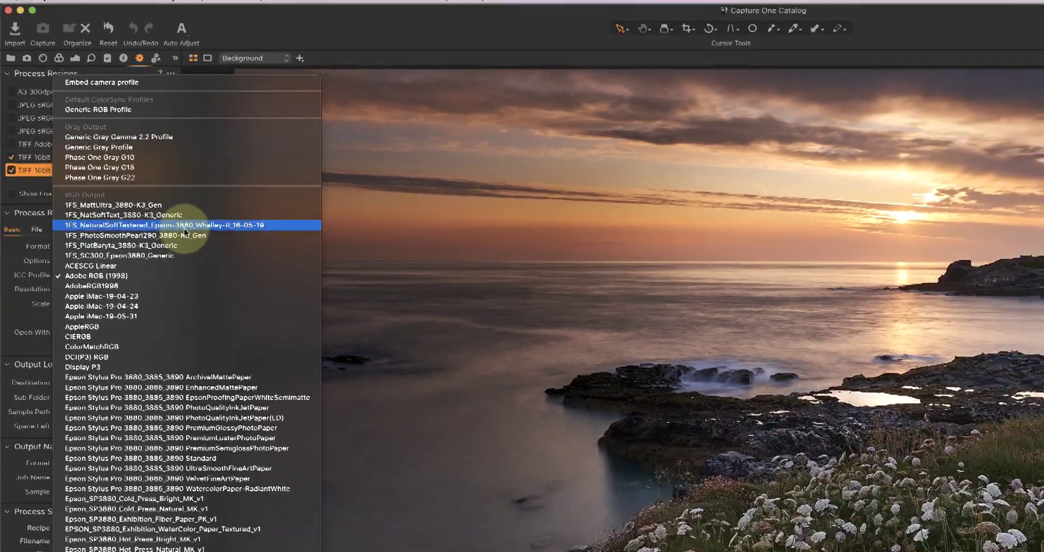
Step: Assign the 1FS_NaturalSoftTextered Epson 3880 profile, then select the Adobe RGB recipe to compare
click(227, 275)
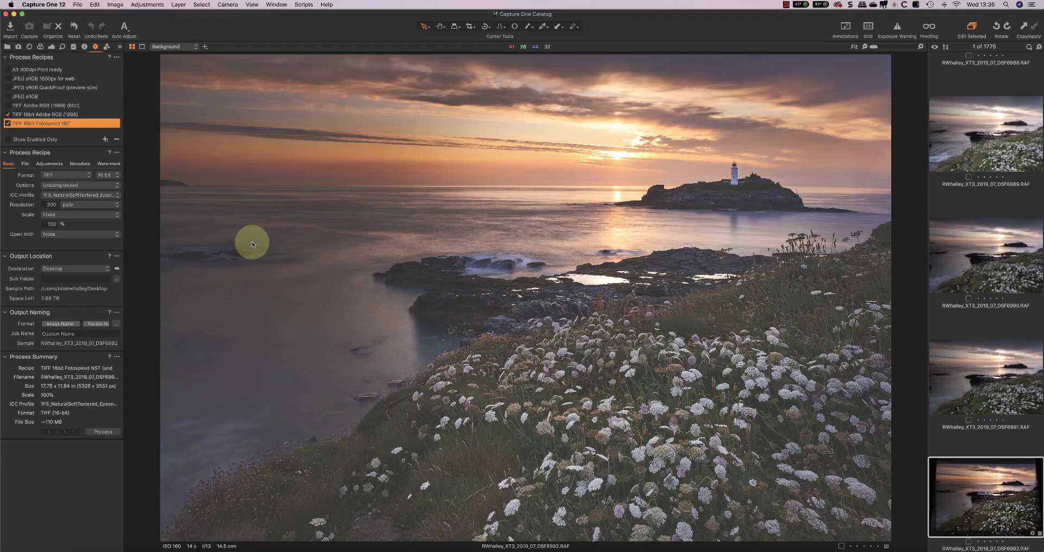
click(82, 115)
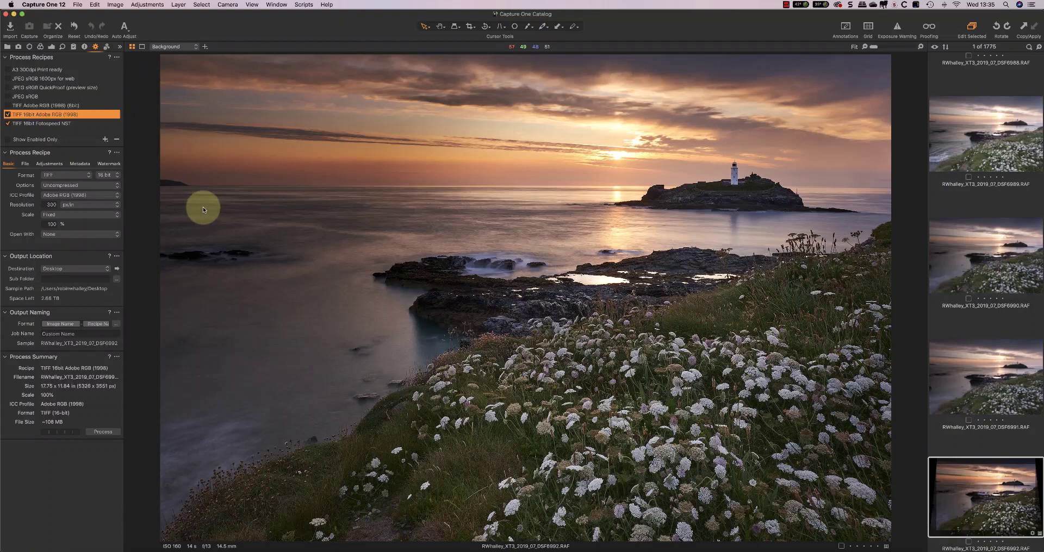
Step: Select the TIFF 16bit Fotospeed NST recipe to soft-proof the photo
click(27, 125)
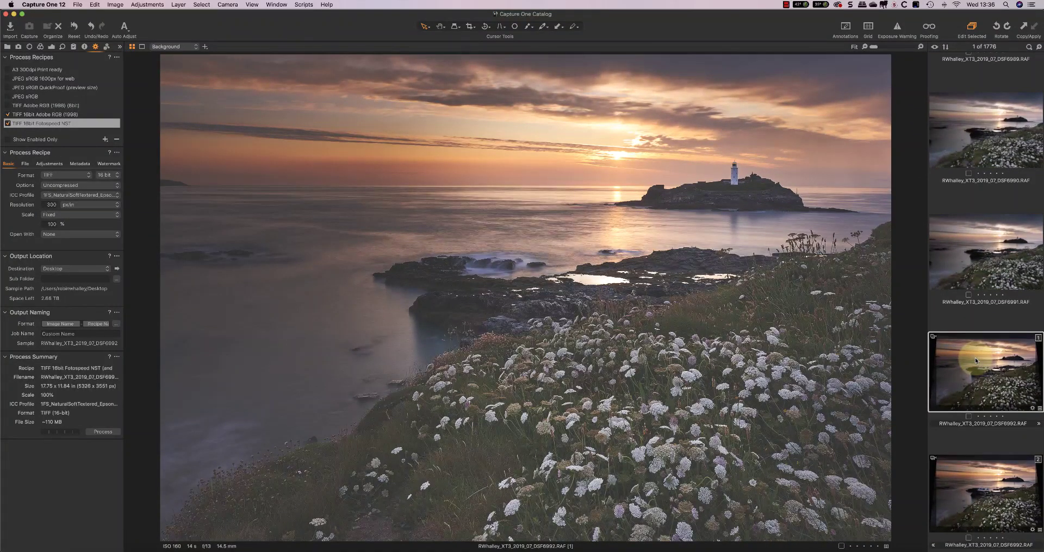
Step: Preview with Adobe RGB, select variant 2, and soft-proof it with Fotospeed NST
click(30, 114)
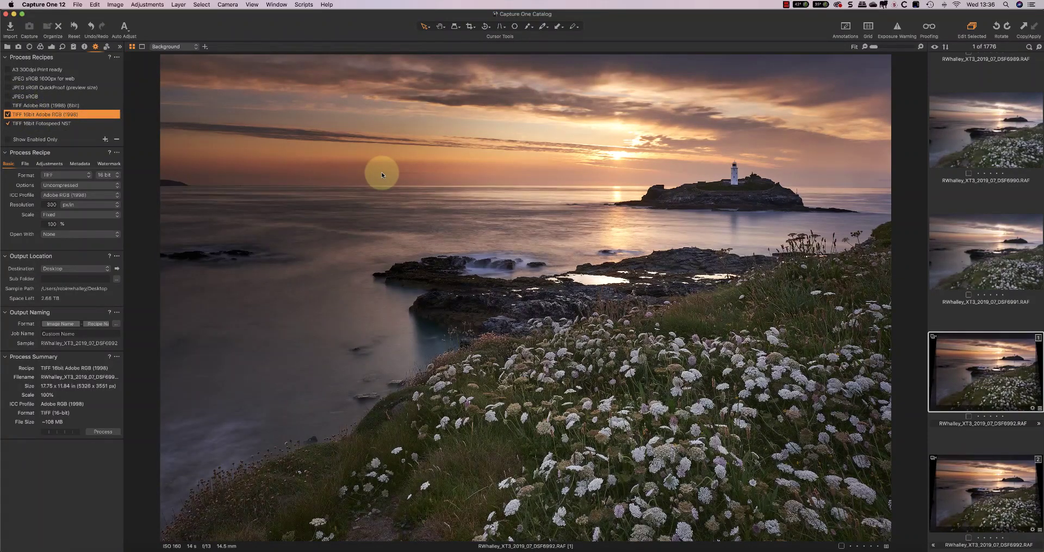
click(951, 468)
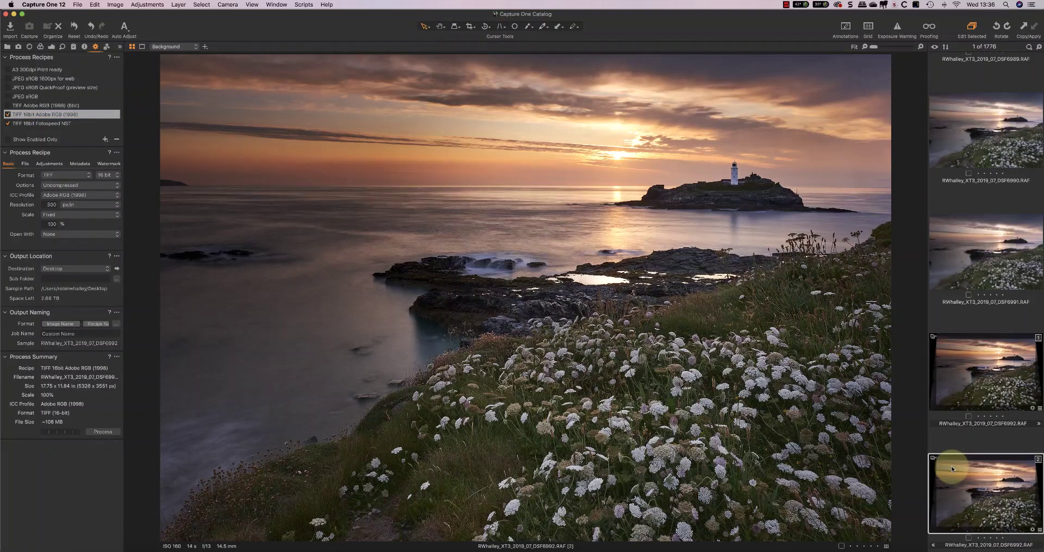
click(50, 126)
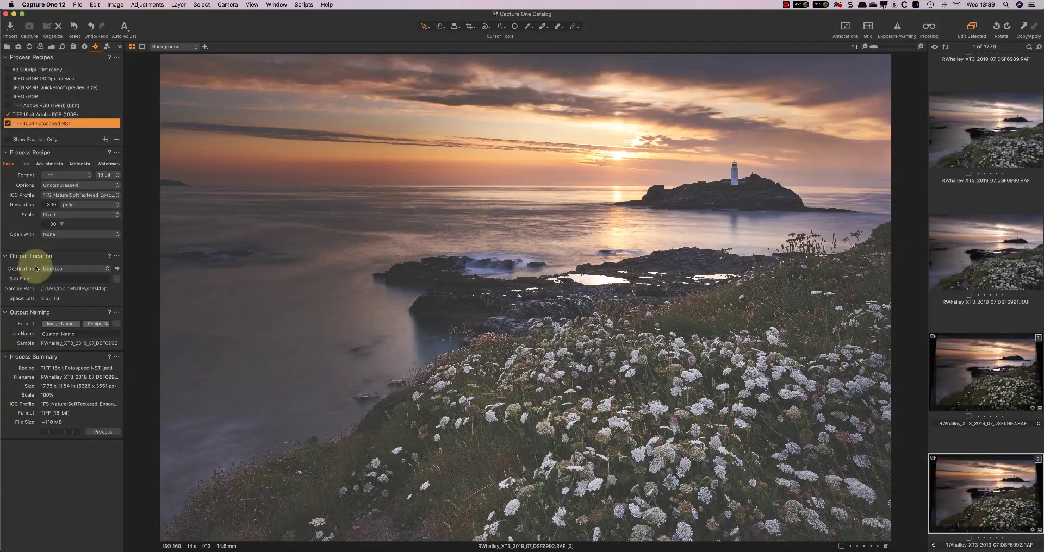
Step: Set Open With to Adobe Photoshop CC 2019 and process the variant
click(111, 233)
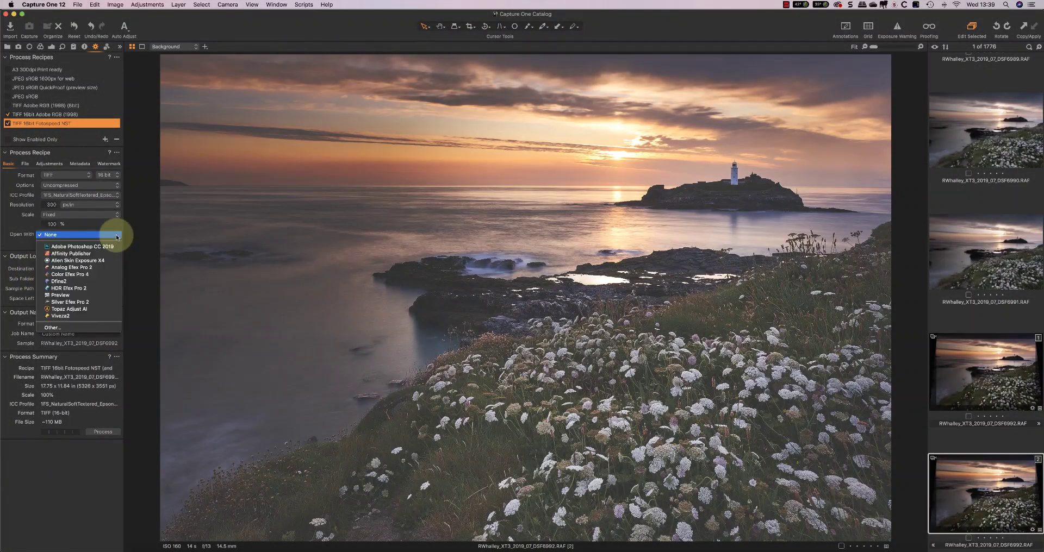
click(86, 245)
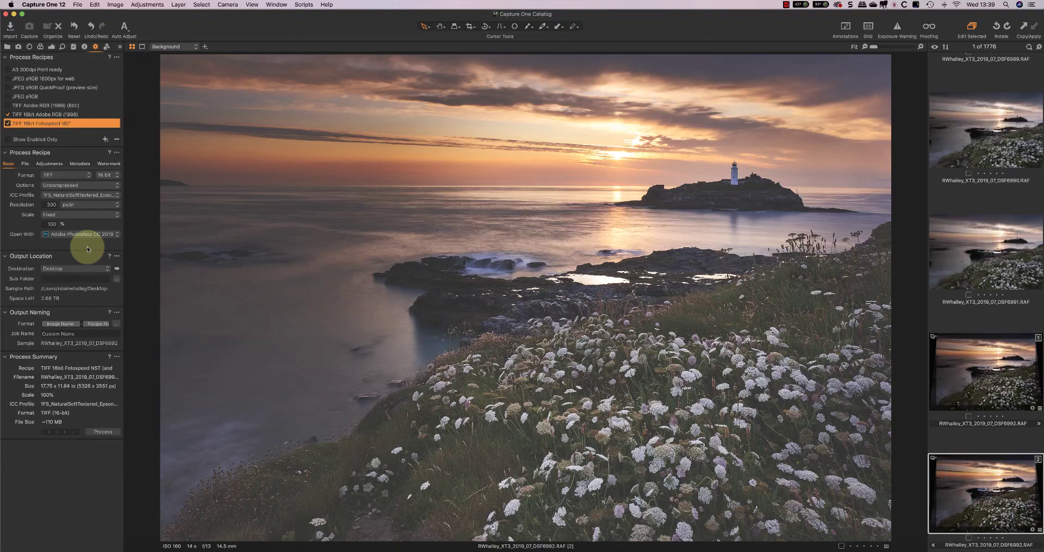
click(100, 432)
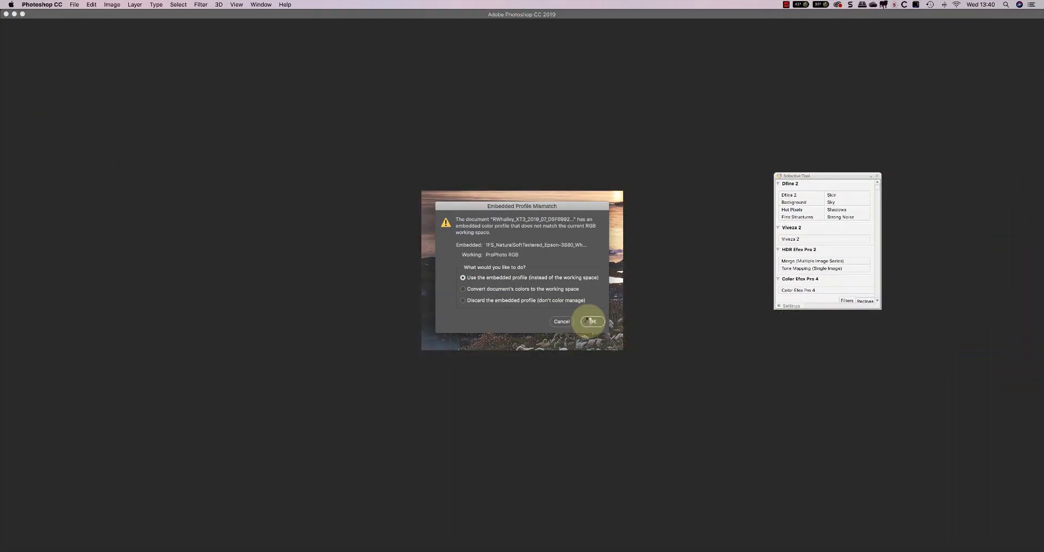
Step: Keep the embedded paper profile in the Profile Mismatch dialog and open the TIFF
click(680, 376)
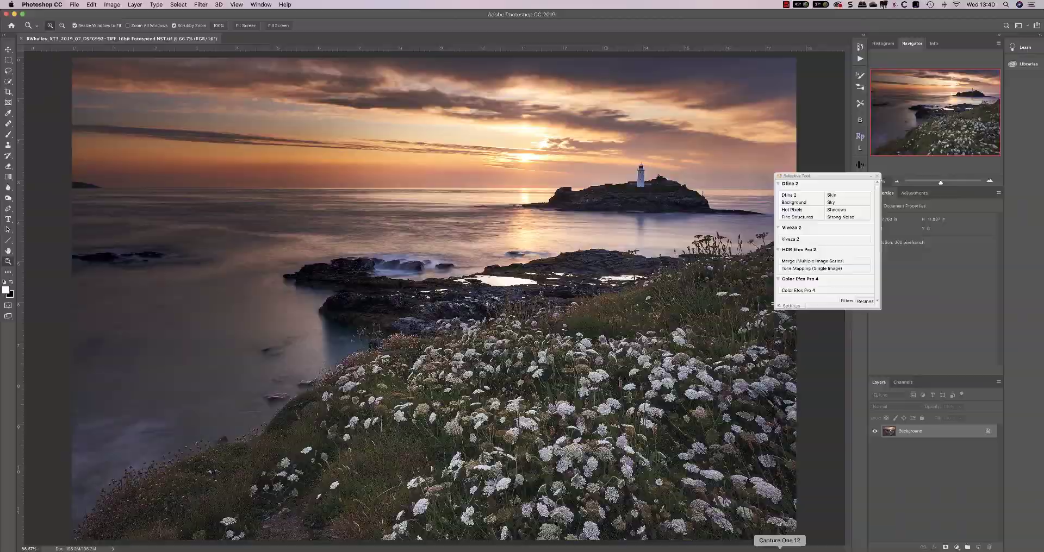
Step: Switch back to Capture One 12 and select the TIFF 16bit Adobe RGB (1998) recipe
click(780, 546)
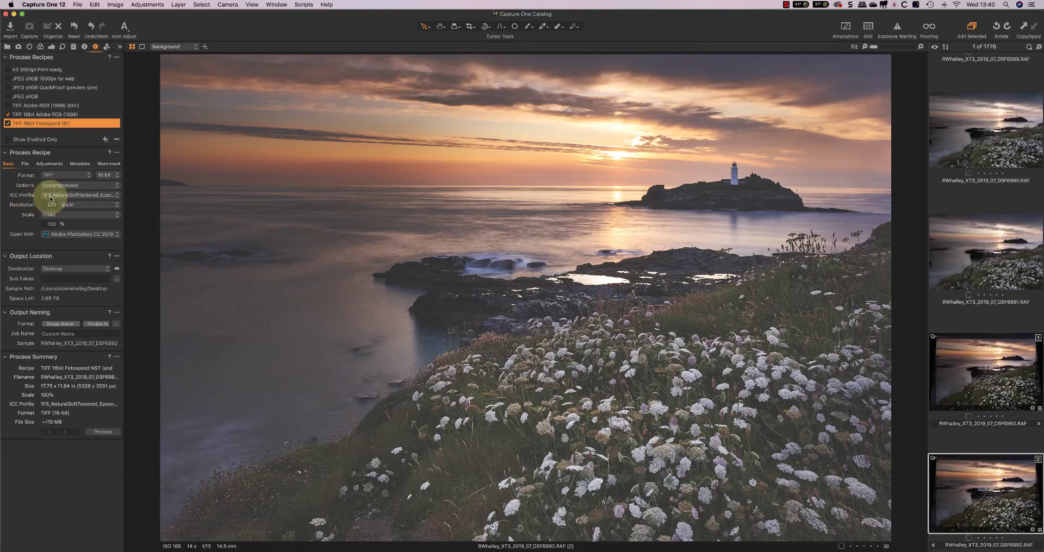
click(49, 115)
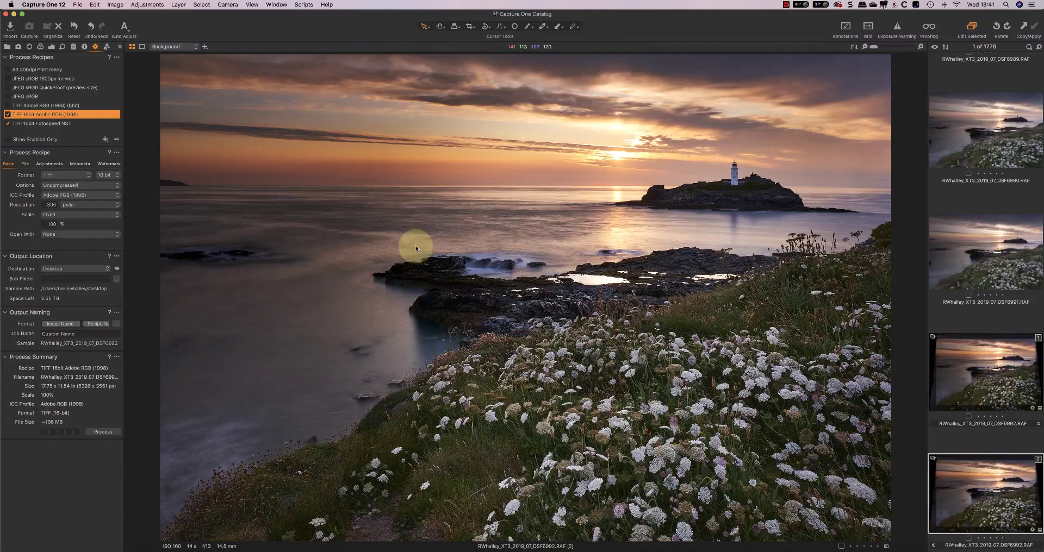
Step: Open File > Print and set Color Profile to 1FS_NaturalSoftTextered_Epson-3880
click(78, 4)
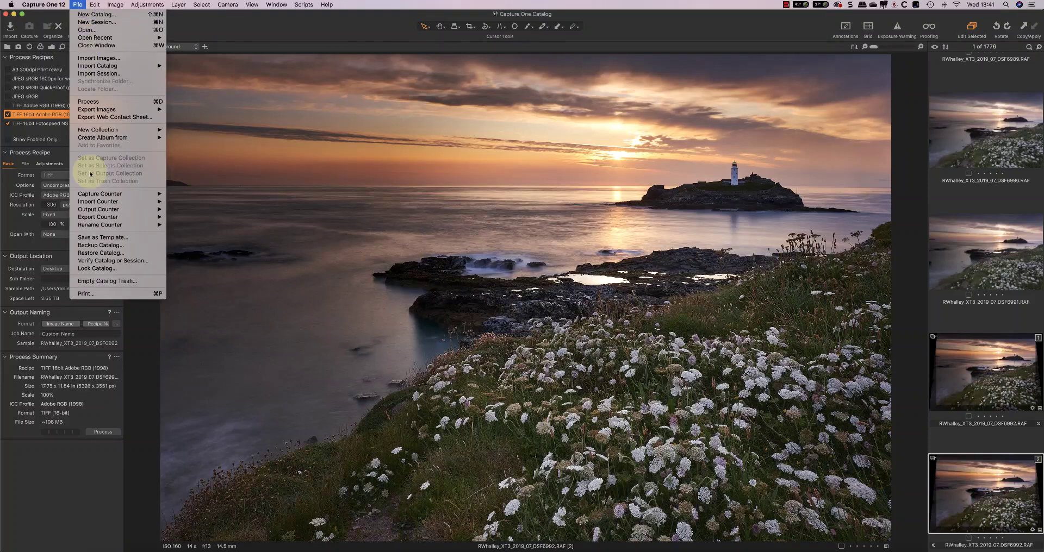
click(83, 294)
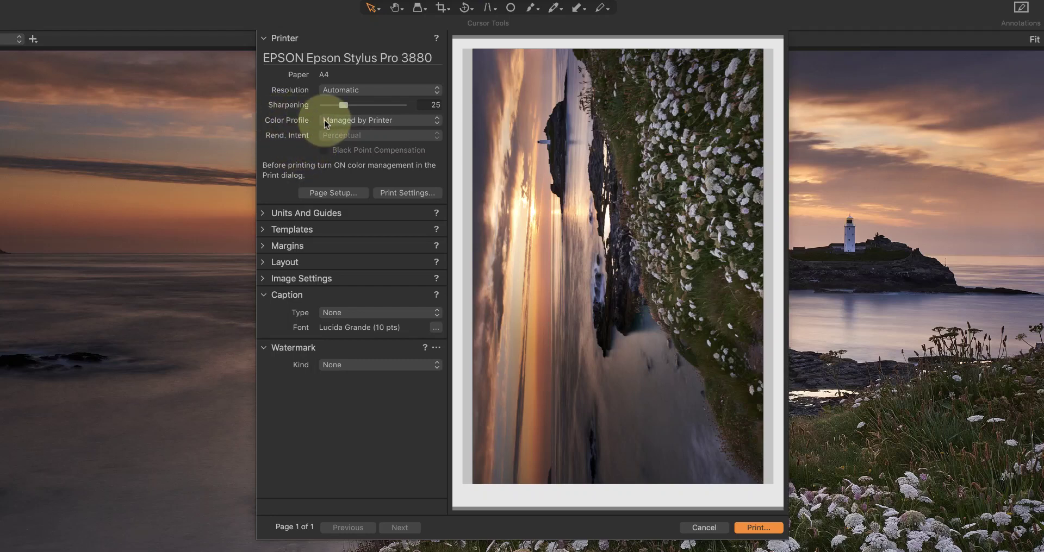
click(438, 122)
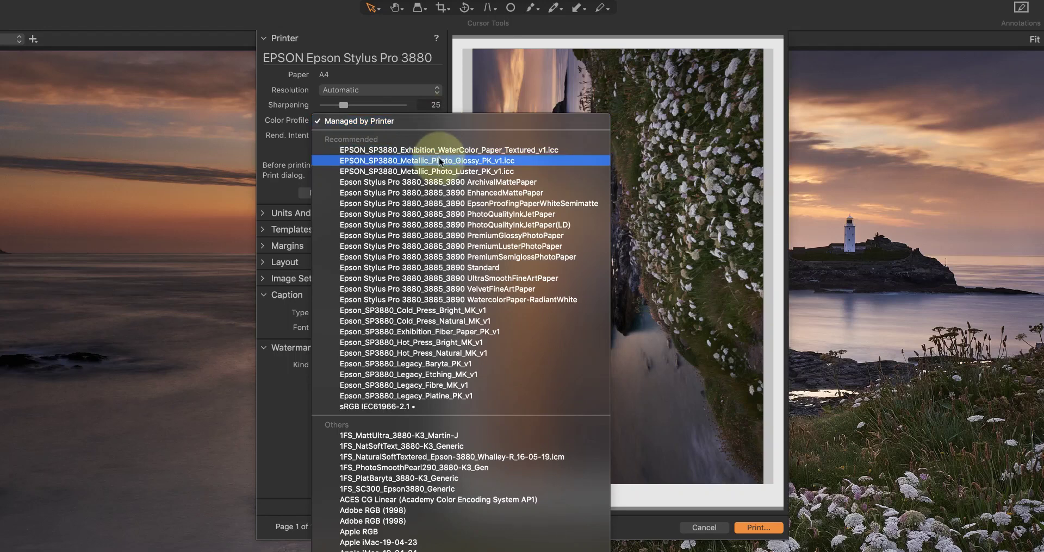
click(480, 457)
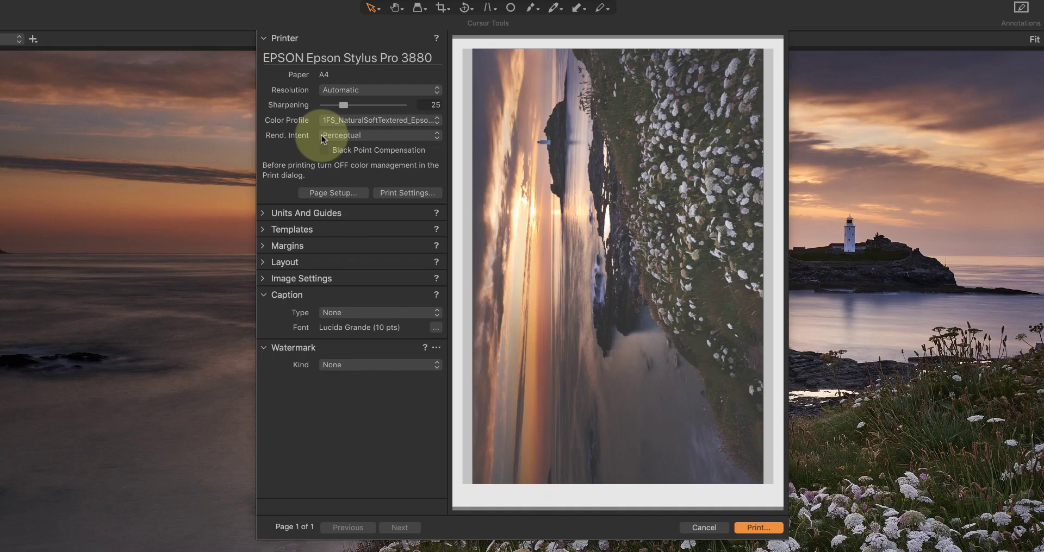
Step: Cycle the print rendering intent through Relative Colorimetric and Absolute Colorimetric, ending on Perceptual
click(396, 134)
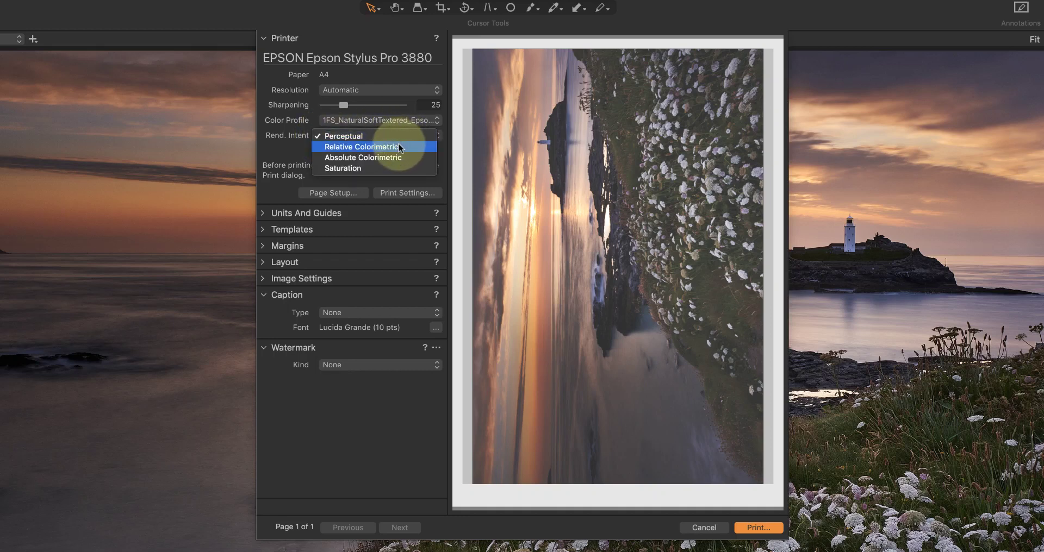
click(399, 146)
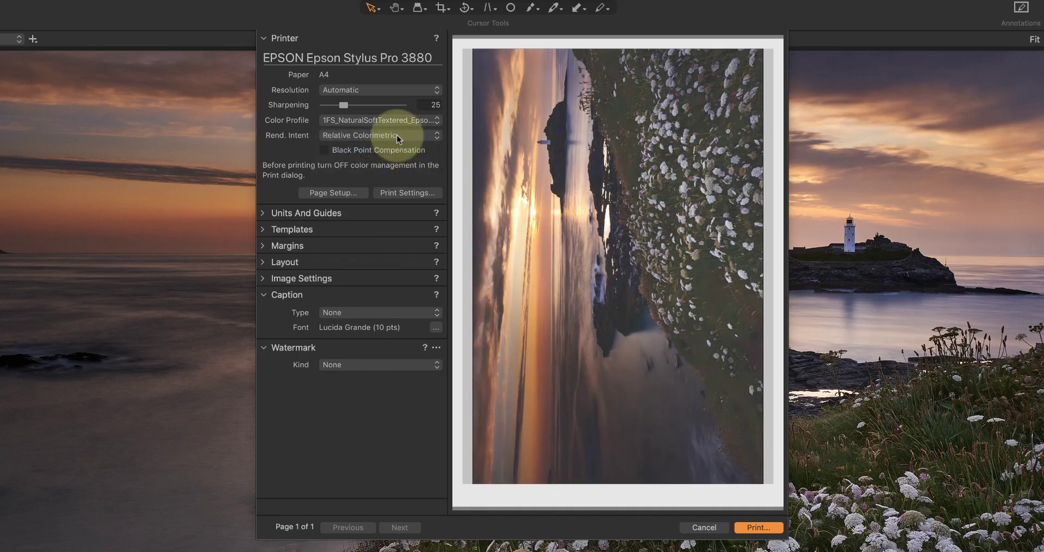
click(398, 137)
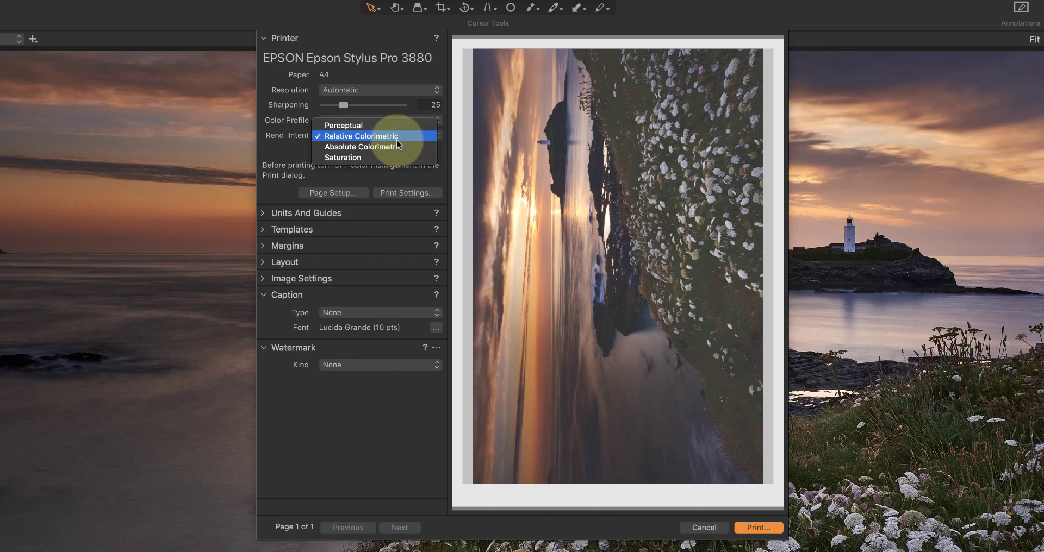
click(399, 146)
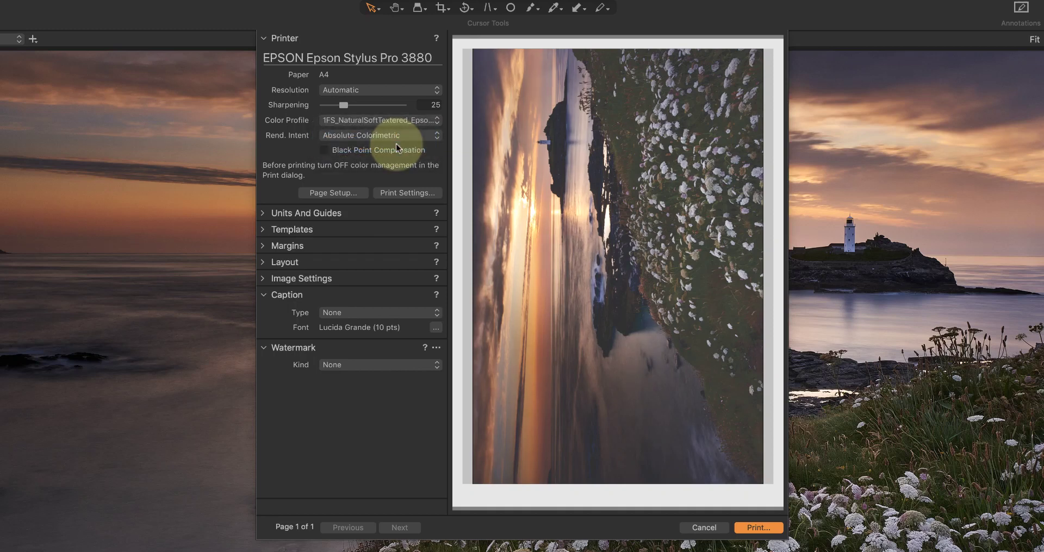
click(396, 136)
click(359, 114)
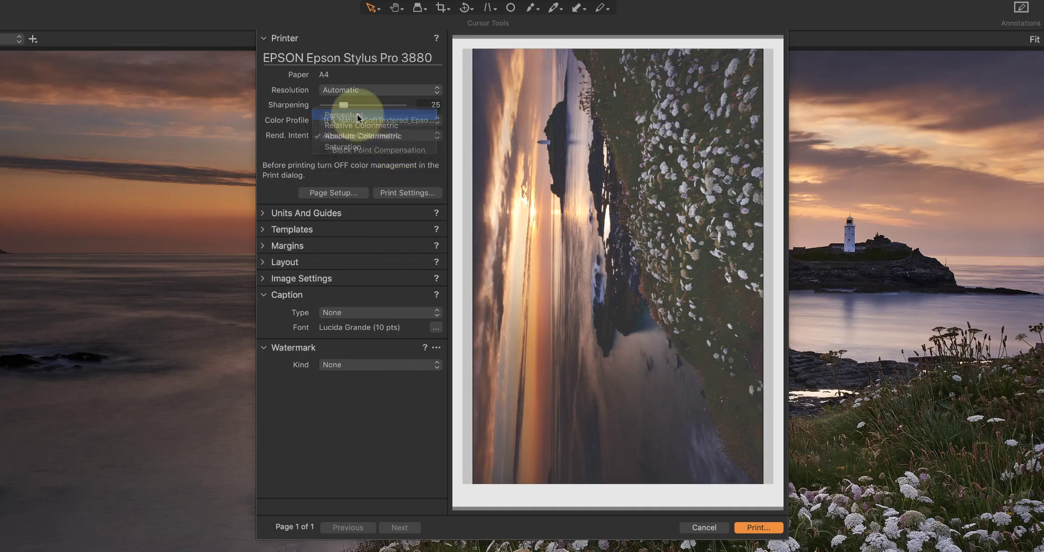